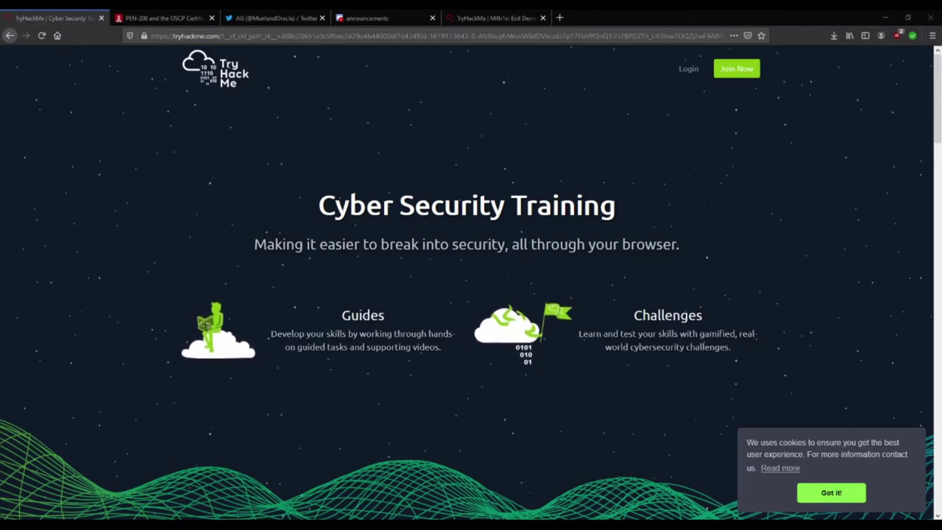
# Highlight the 'OSCP voucher' mention in the organizer's tweet, then go to the PEN-200 page.
pyautogui.click(273, 18)
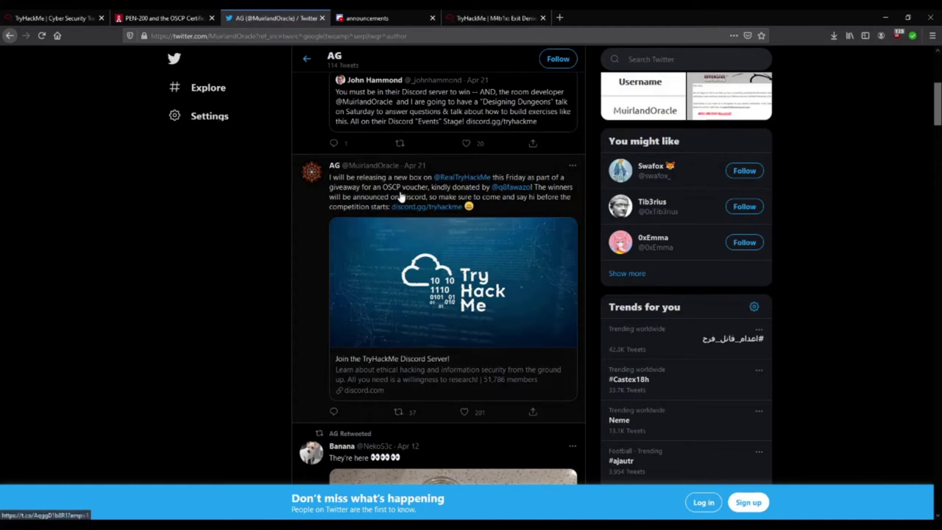
pyautogui.moveTo(381, 187); pyautogui.dragTo(434, 189)
pyautogui.hotkey('ctrl', 'shift', 'Tab')
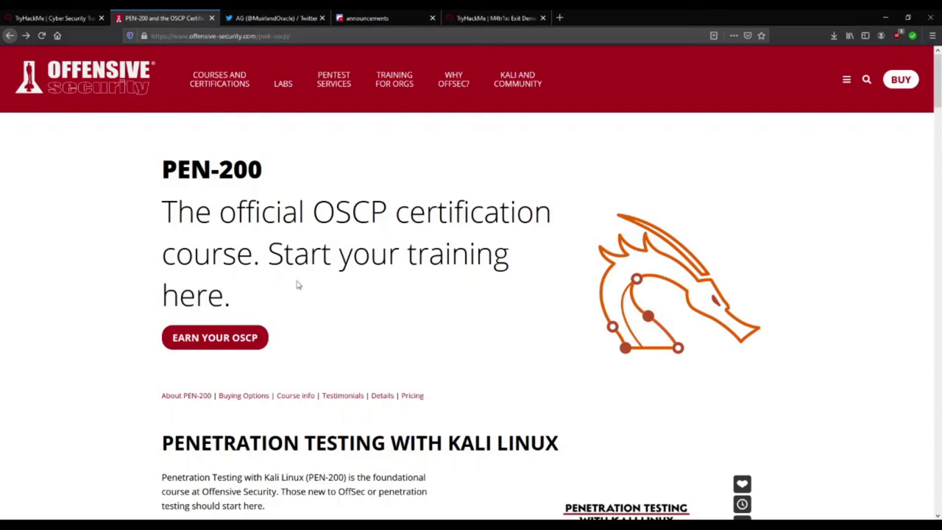
pyautogui.scroll(-2, 412, 302)
pyautogui.scroll(-3, 412, 302)
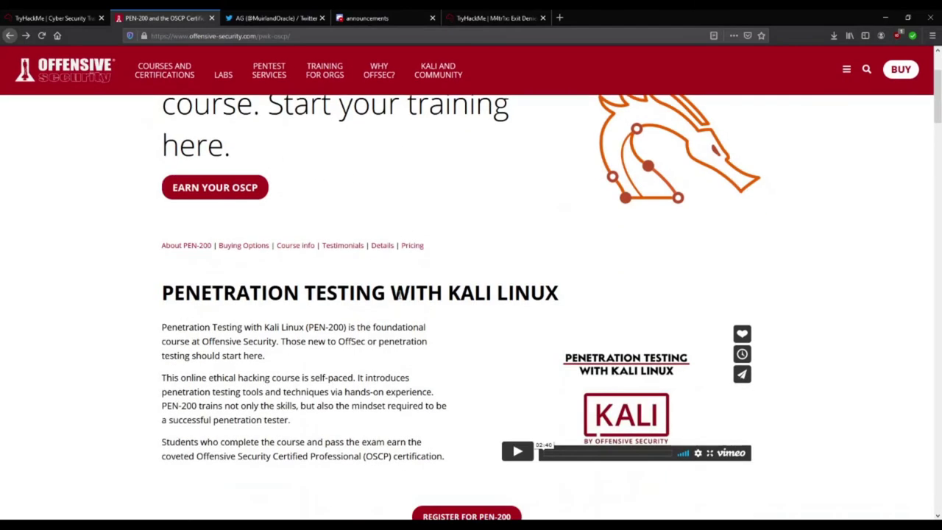
pyautogui.scroll(-3, 366, 290)
pyautogui.scroll(-5, 365, 289)
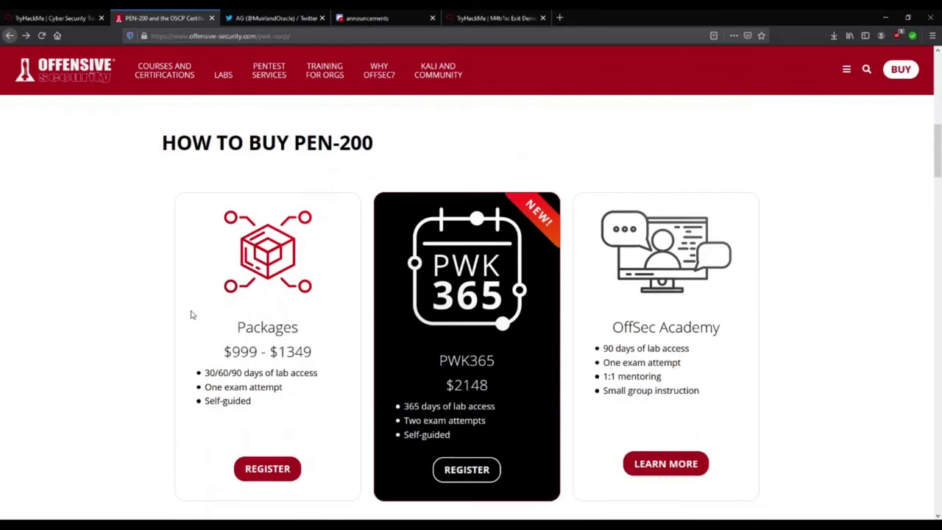
pyautogui.scroll(-1, 191, 315)
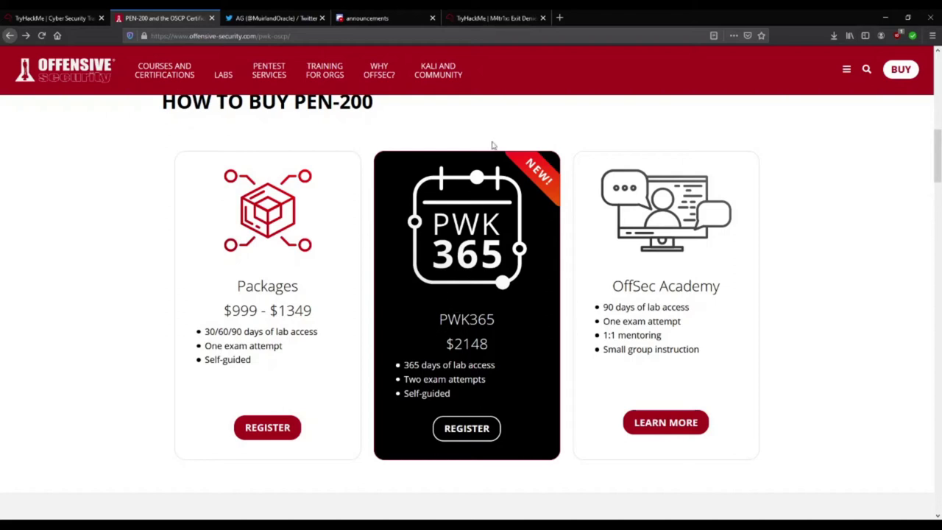
# Glance over the TryHackMe landing page, then bring up the M4tr1x: Exit Denied room.
pyautogui.hotkey('ctrl', 'shift', 'Tab')
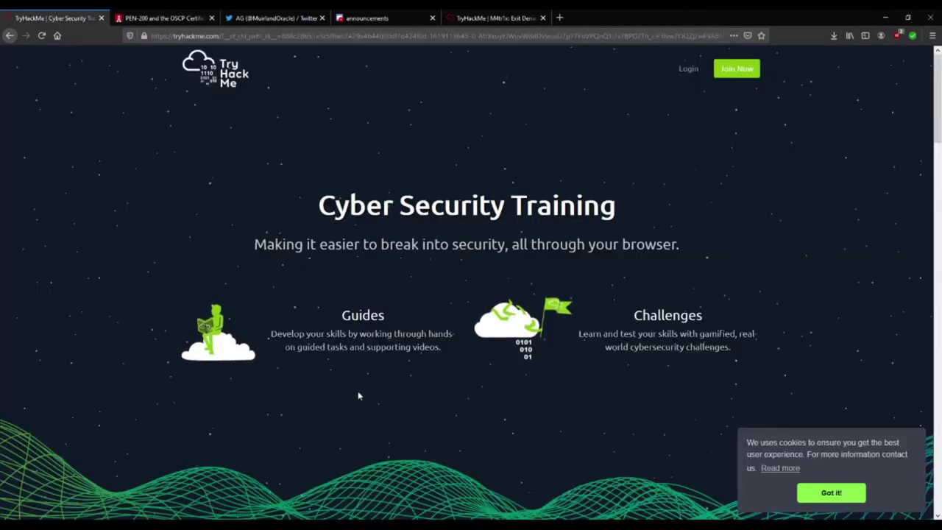
pyautogui.scroll(-4, 357, 391)
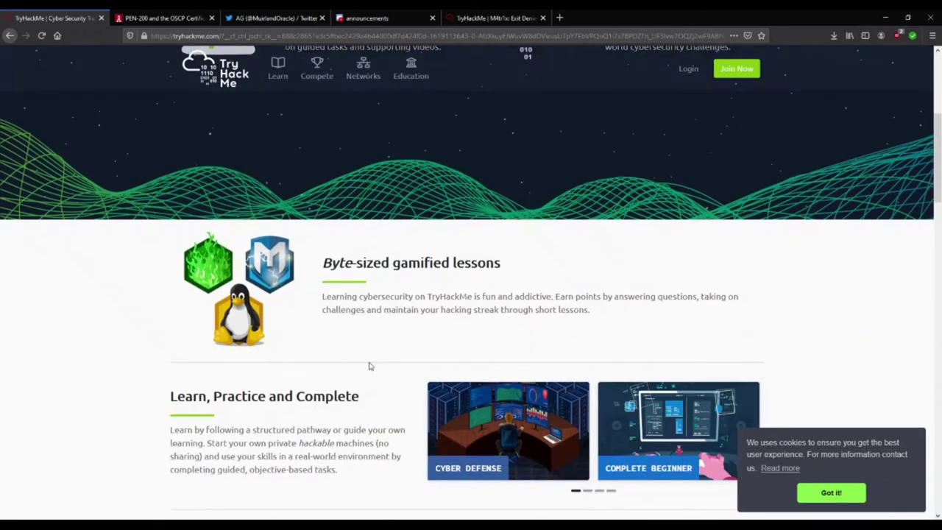
pyautogui.scroll(-4, 370, 366)
pyautogui.scroll(-1, 405, 295)
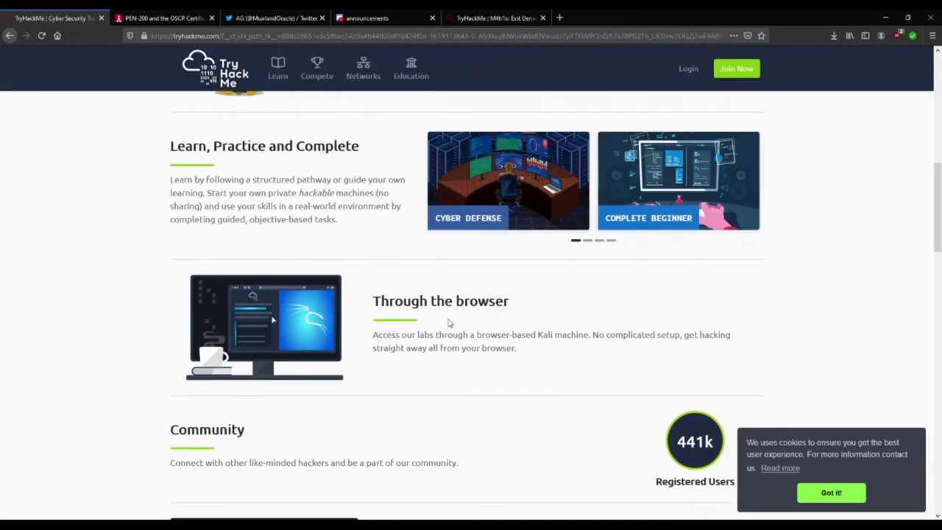
pyautogui.scroll(-3, 449, 321)
pyautogui.scroll(-2, 398, 291)
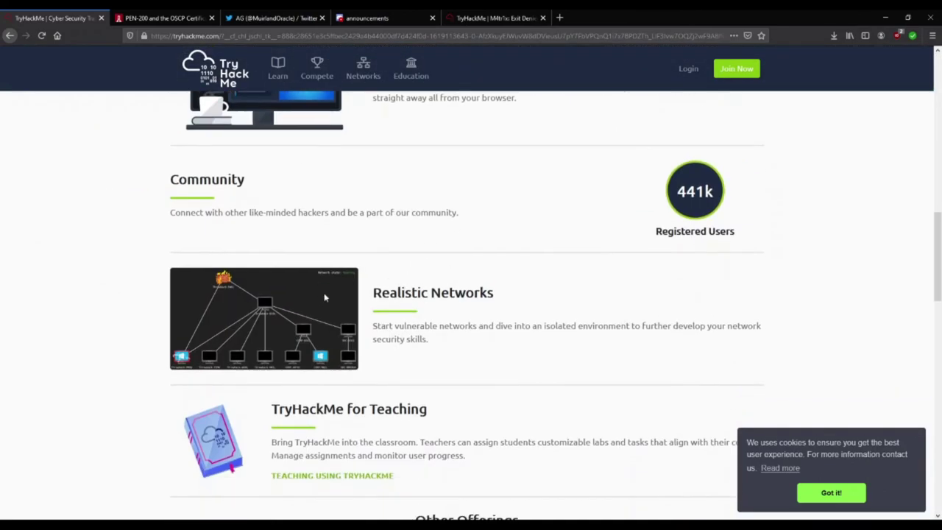
pyautogui.scroll(-5, 471, 295)
pyautogui.scroll(-4, 499, 289)
pyautogui.scroll(-5, 499, 289)
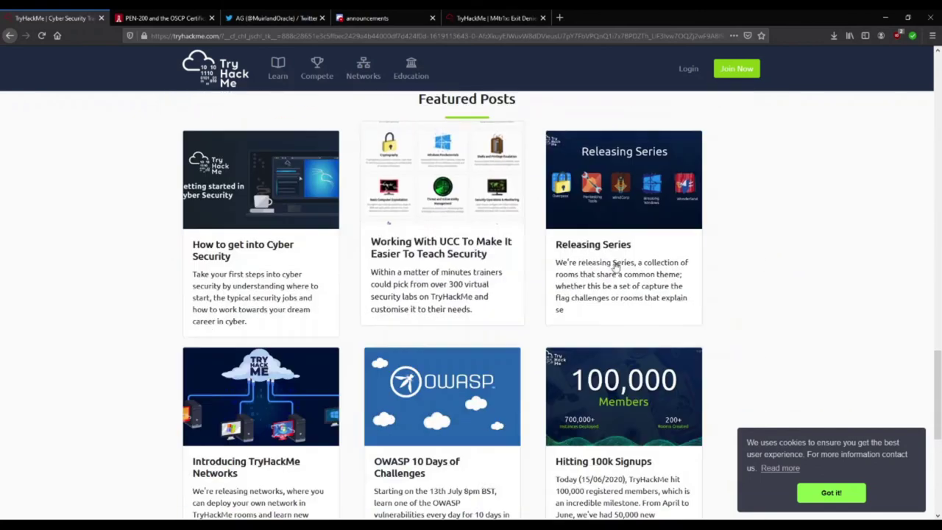
pyautogui.scroll(-4, 462, 405)
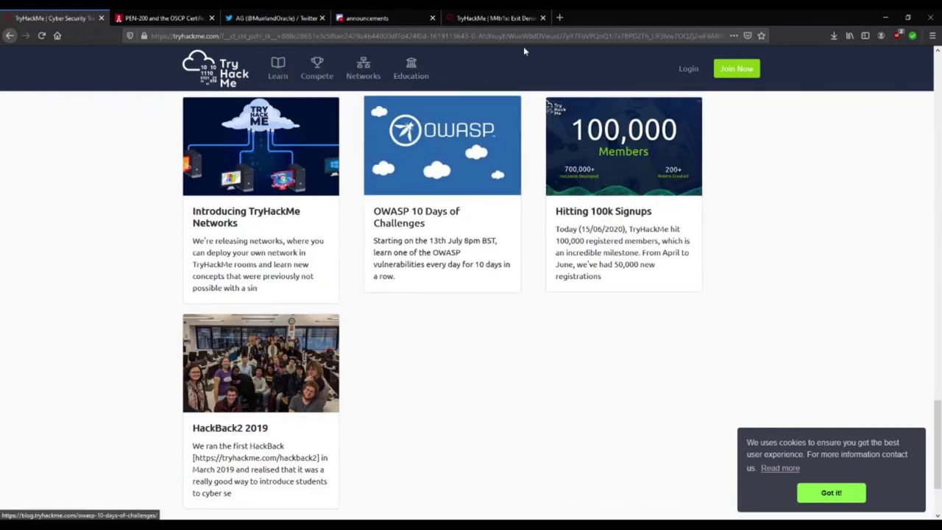
pyautogui.click(495, 18)
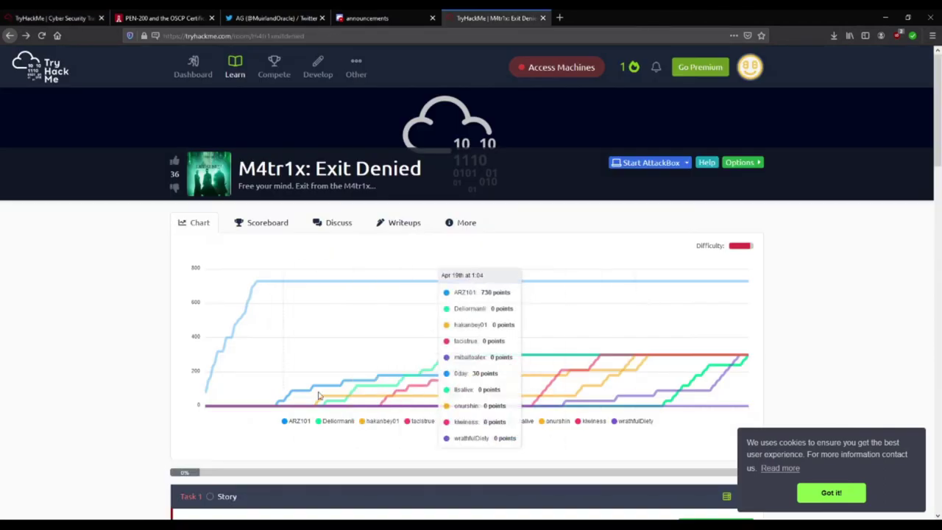
pyautogui.scroll(-3, 339, 302)
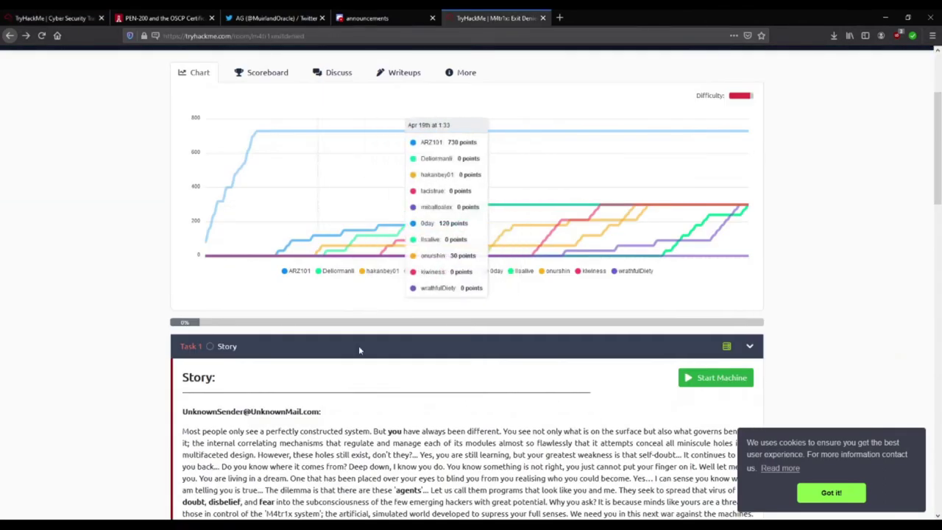
pyautogui.scroll(3, 425, 281)
pyautogui.scroll(-3, 424, 281)
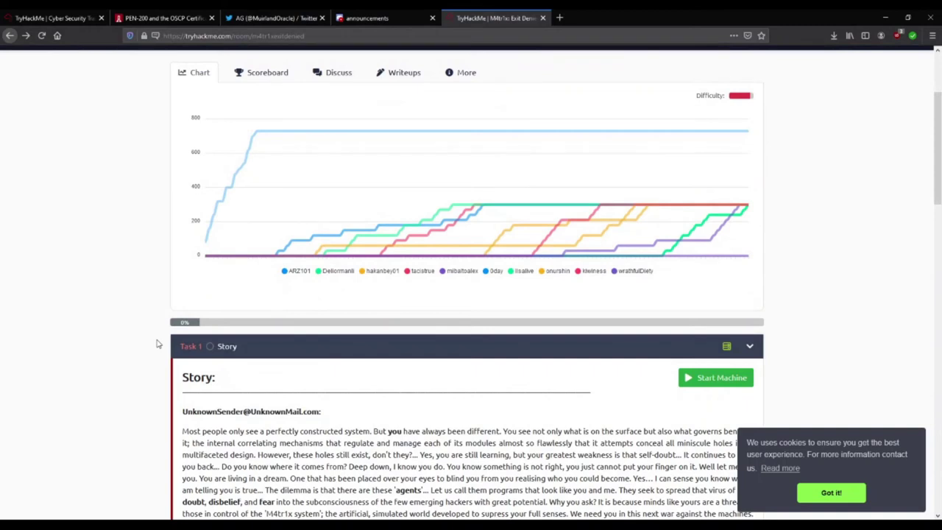
pyautogui.scroll(-3, 378, 346)
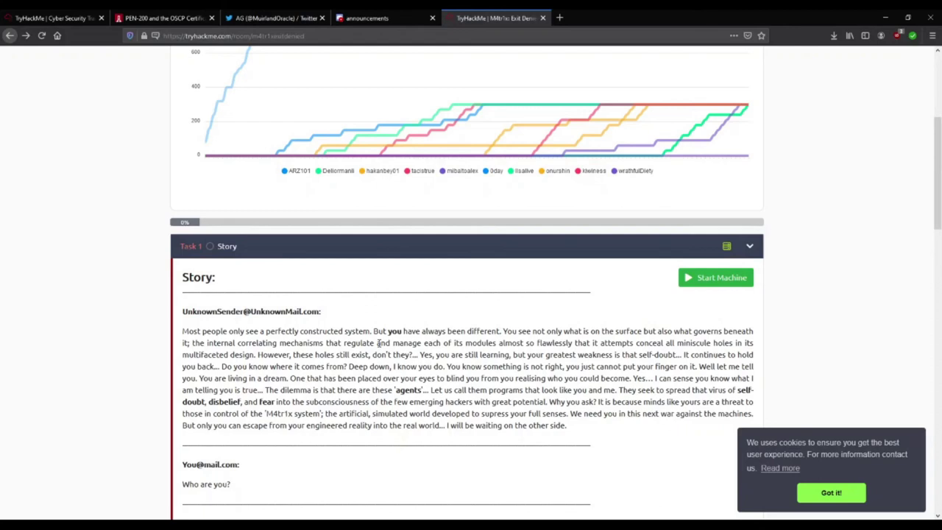
pyautogui.scroll(-3, 377, 342)
pyautogui.scroll(-3, 294, 353)
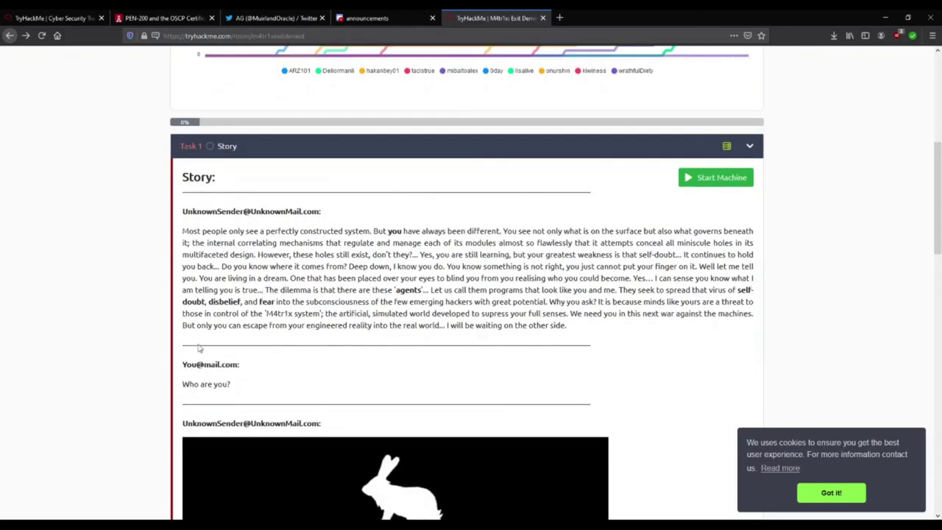
pyautogui.scroll(-5, 197, 337)
pyautogui.scroll(-3, 198, 337)
pyautogui.scroll(-3, 464, 342)
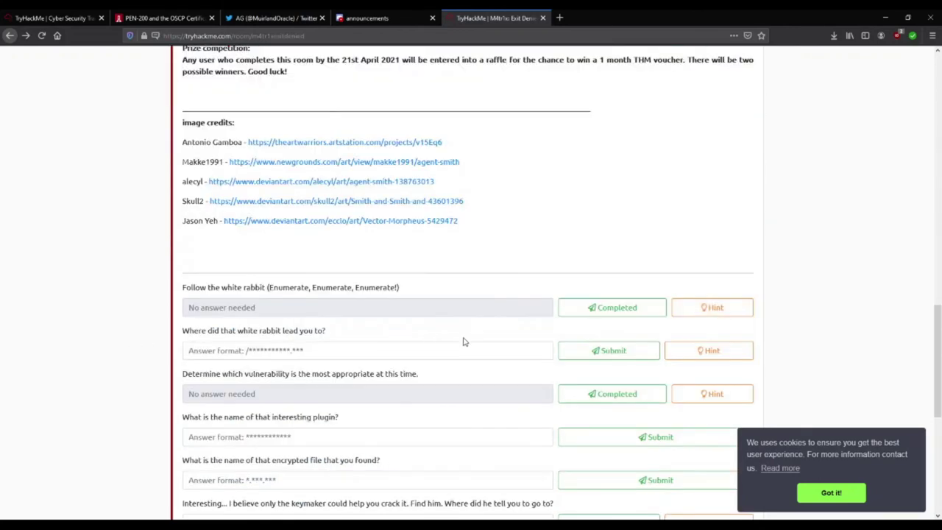
# Read the first question's Gobuster hint twice, then view the Discord announcements.
pyautogui.click(711, 307)
pyautogui.click(523, 273)
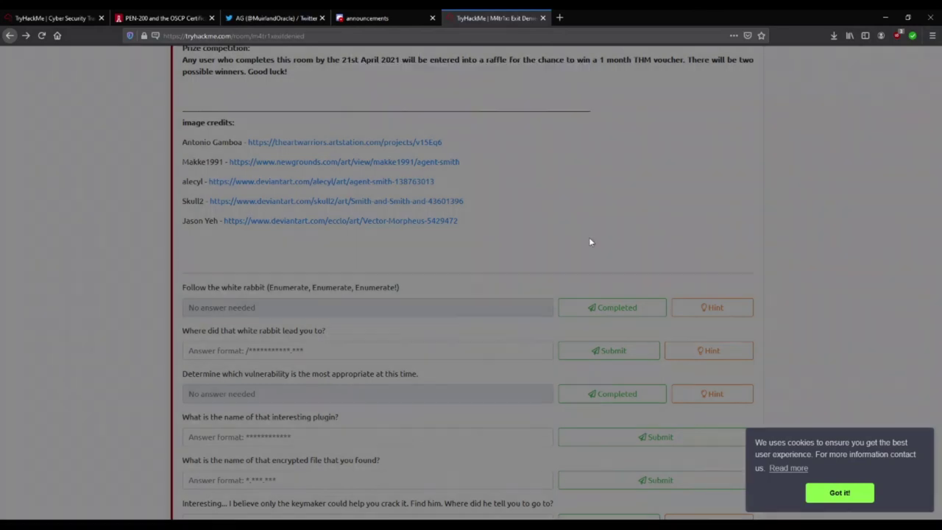
pyautogui.click(711, 307)
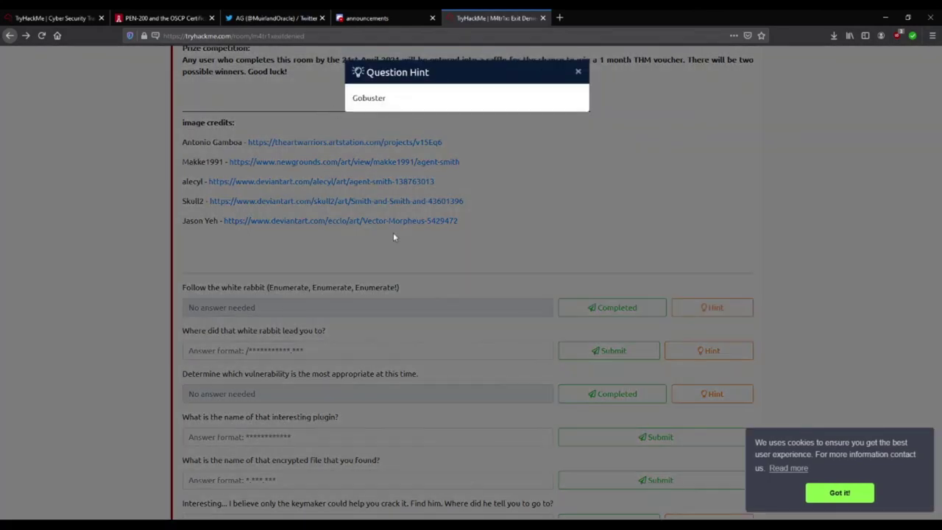
pyautogui.click(450, 307)
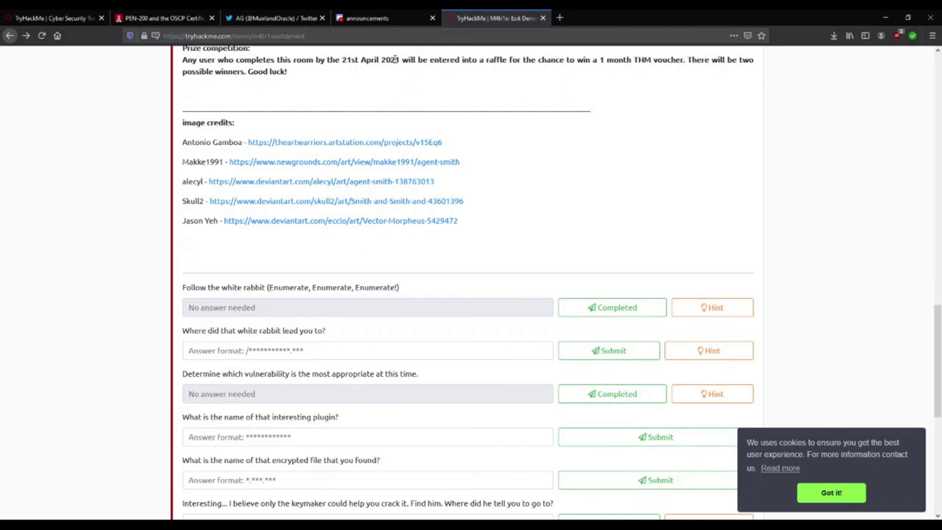
pyautogui.click(382, 18)
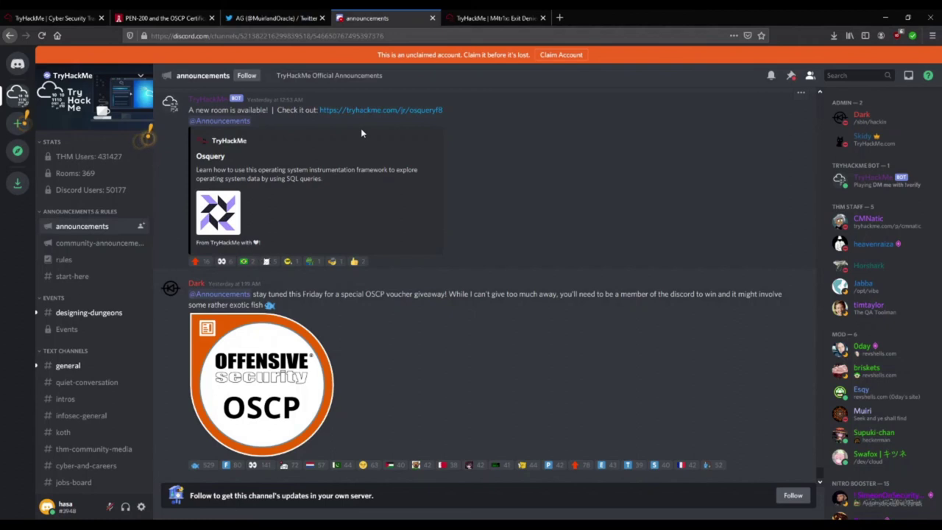
# Pass through the landing and PEN-200 pages, then return to the M4tr1x room's questions.
pyautogui.moveTo(486, 184)
pyautogui.hotkey('ctrl', '1')
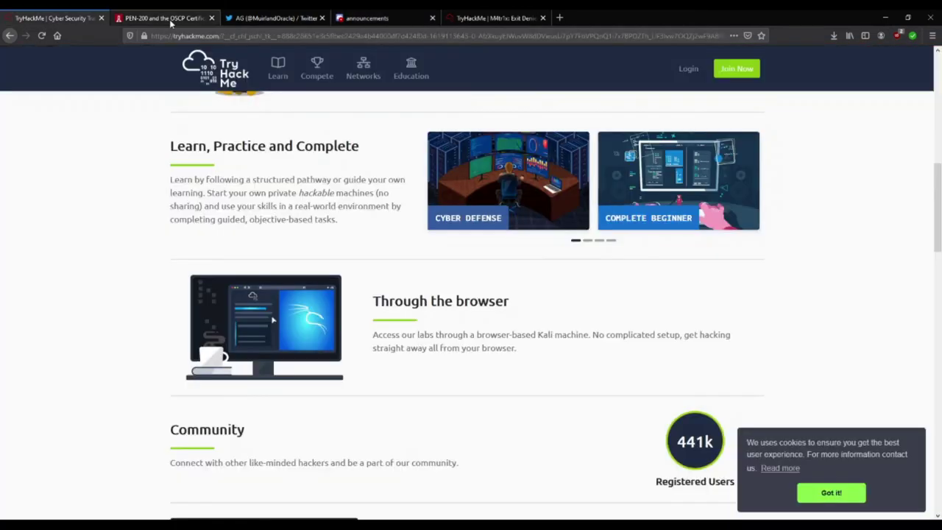
pyautogui.hotkey('ctrl', '2')
pyautogui.scroll(5, 353, 302)
pyautogui.scroll(5, 353, 302)
pyautogui.scroll(2, 368, 279)
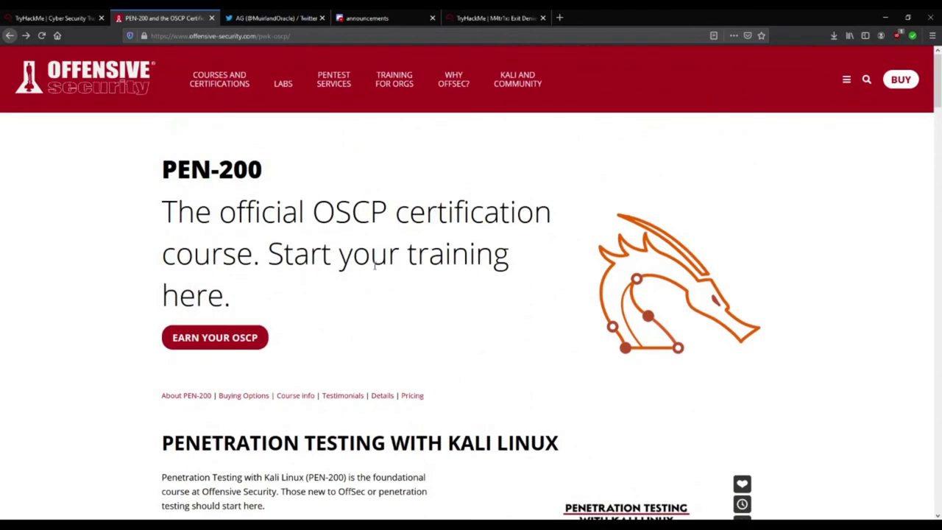
pyautogui.click(495, 18)
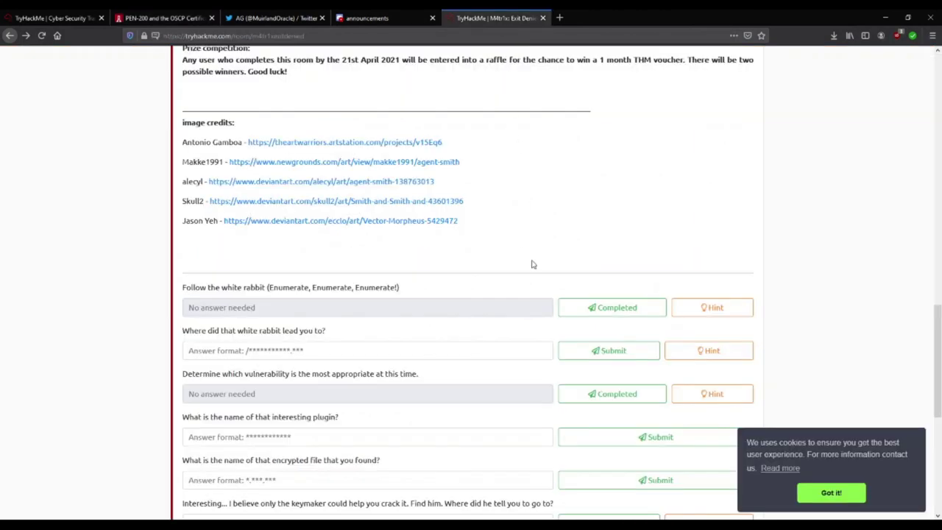
pyautogui.scroll(-3, 411, 294)
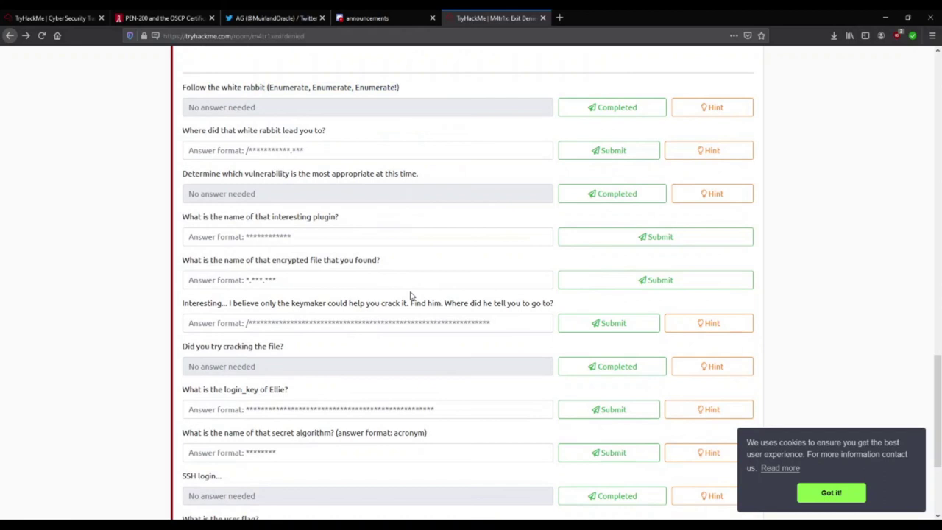